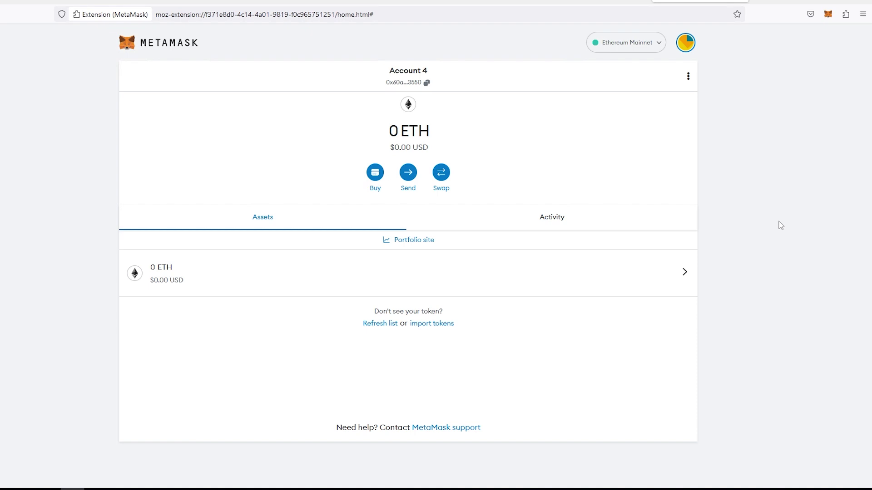
# Reach MetaMask's Add a network page through Settings > Networks, listing popular custom networks.
pyautogui.click(686, 47)
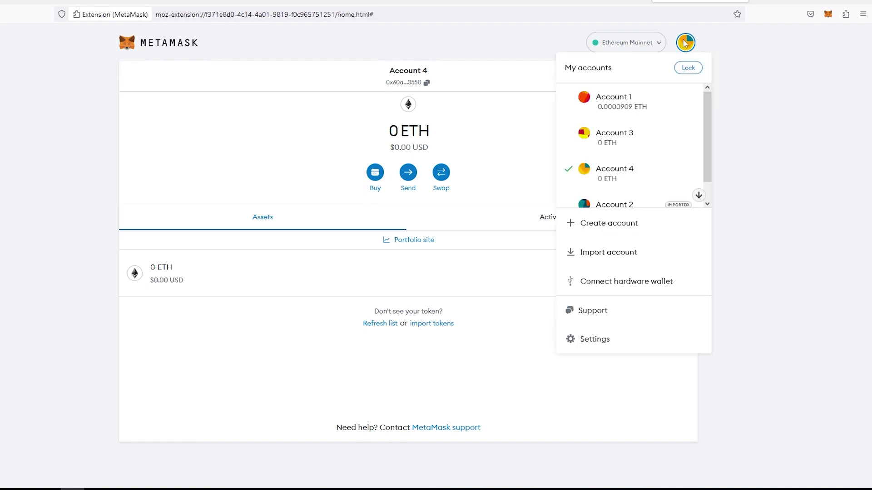
pyautogui.click(828, 13)
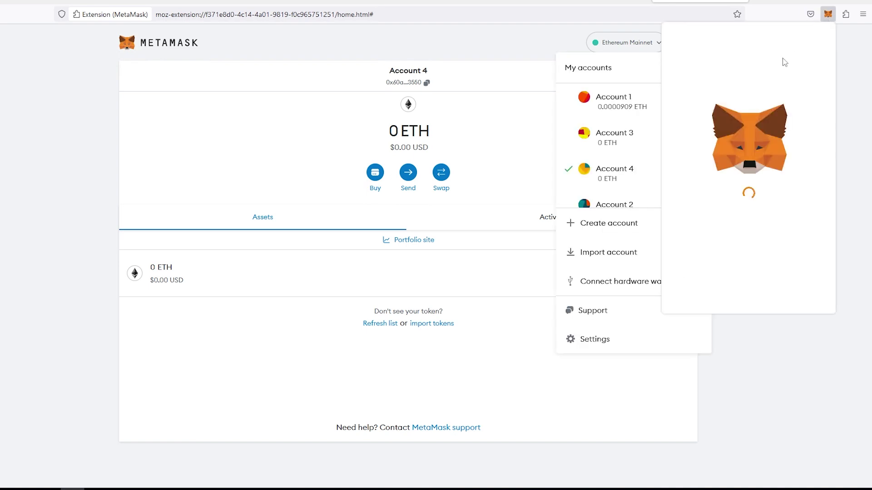
pyautogui.click(596, 341)
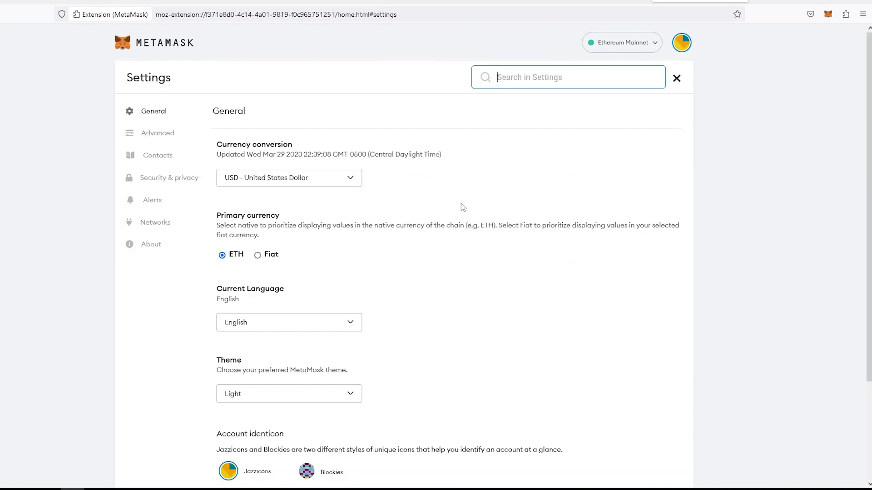
pyautogui.click(166, 225)
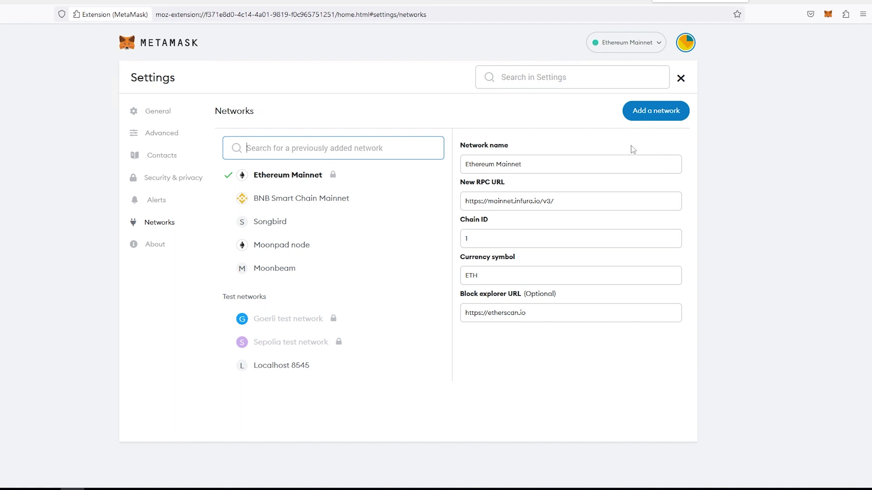
pyautogui.click(654, 112)
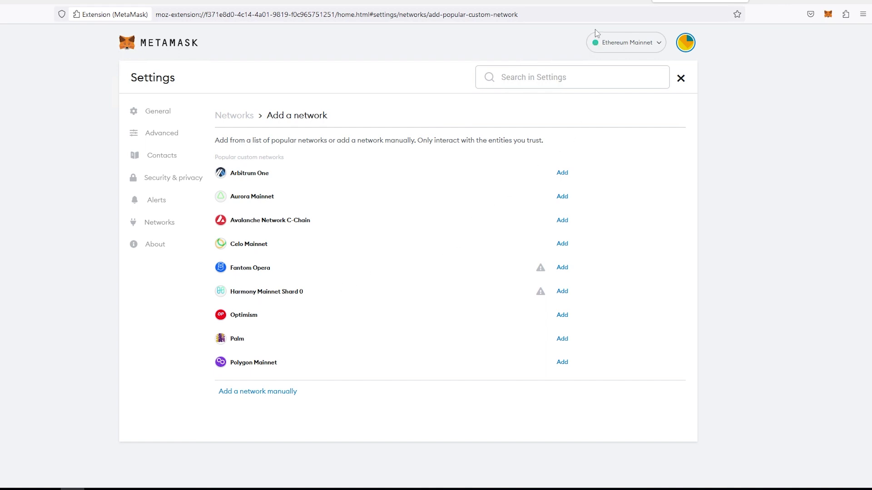
# Switch the browser to the chainlist.org tab listing EVM networks.
pyautogui.click(601, 4)
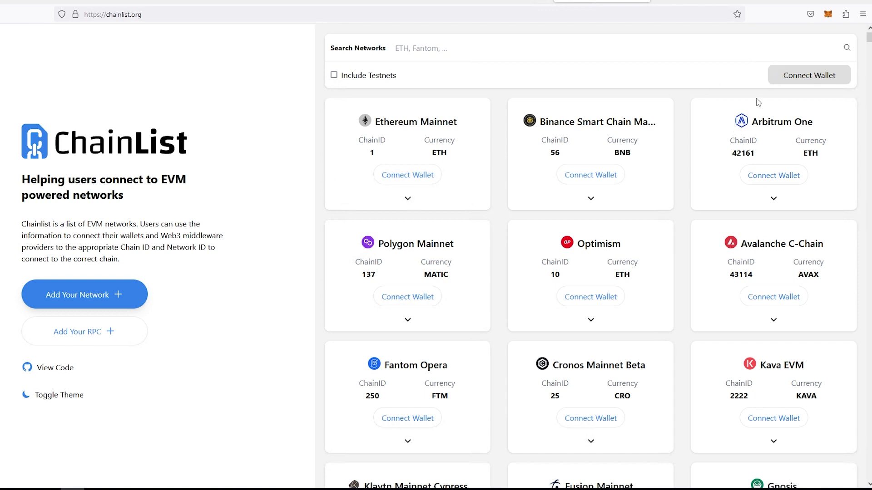
# Connect MetaMask Account 4 to ChainList so networks can be added to the wallet.
pyautogui.click(789, 82)
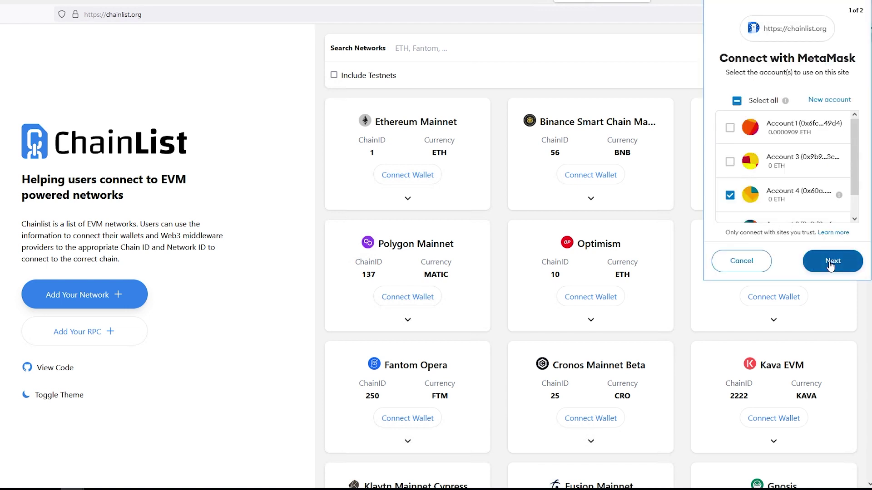
pyautogui.click(825, 261)
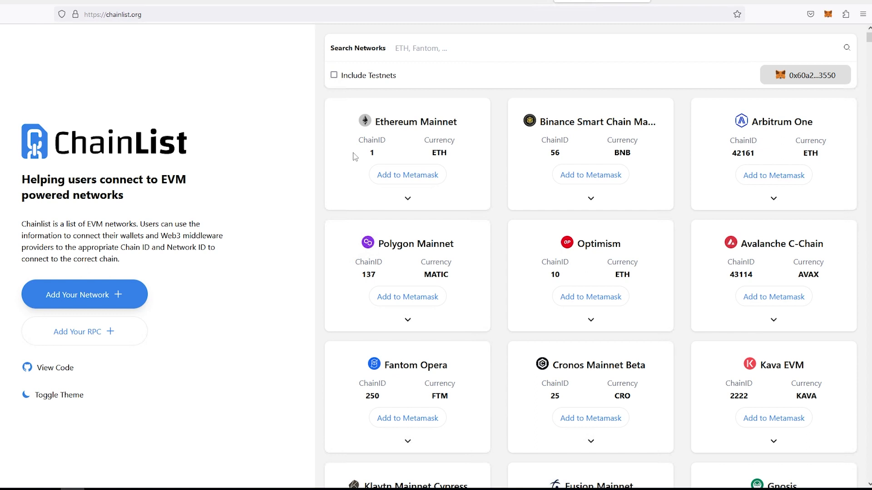
pyautogui.scroll(-3, 352, 156)
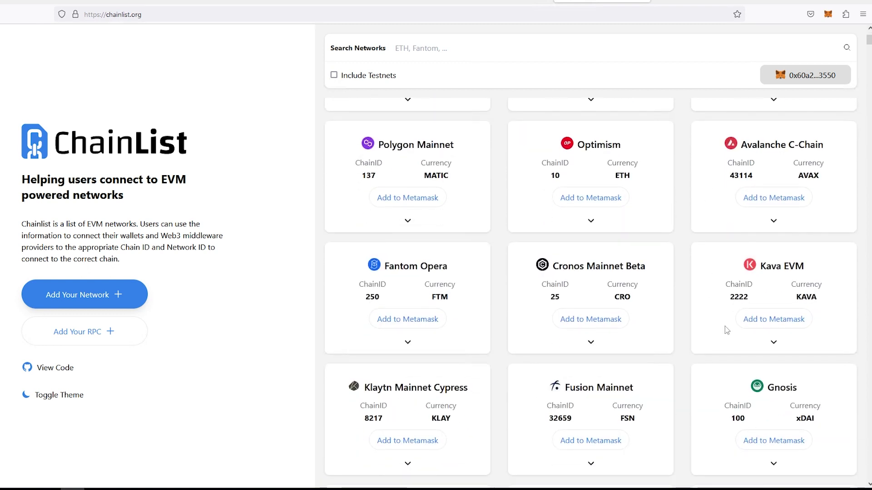
# Add Kava EVM to MetaMask from ChainList and switch the wallet to it, showing 0 KAVA.
pyautogui.click(766, 325)
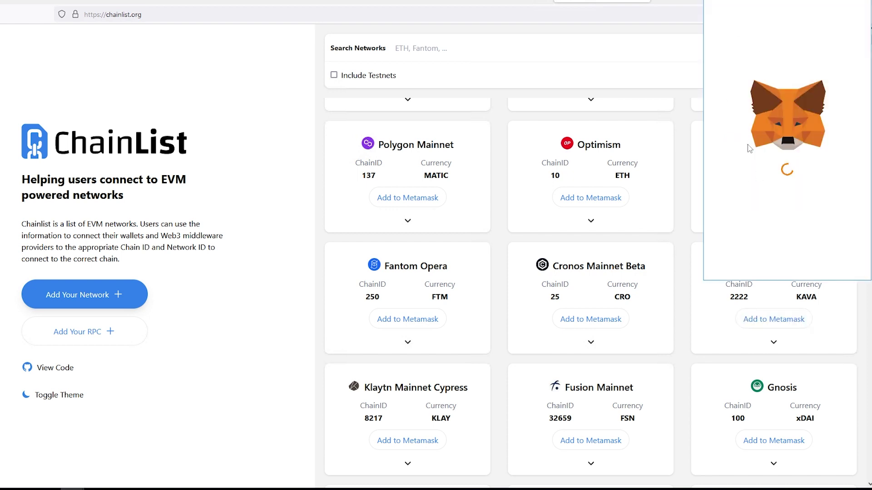
pyautogui.click(811, 278)
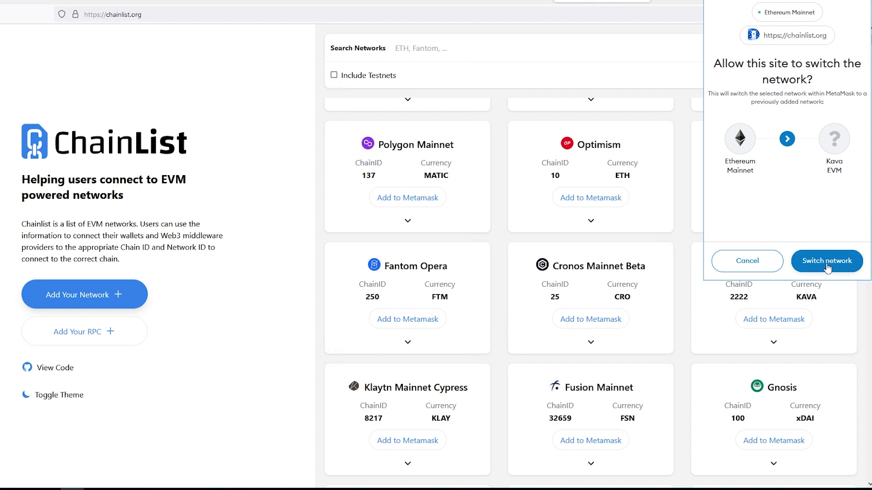
pyautogui.click(826, 263)
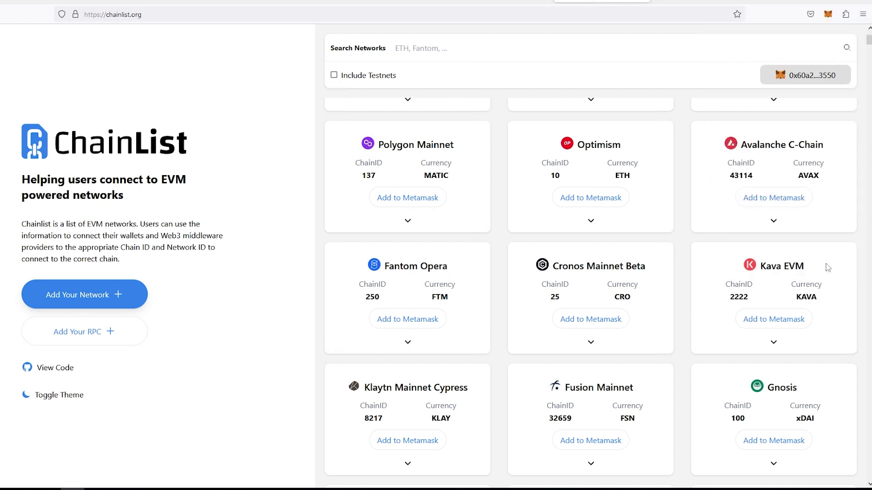
pyautogui.click(828, 15)
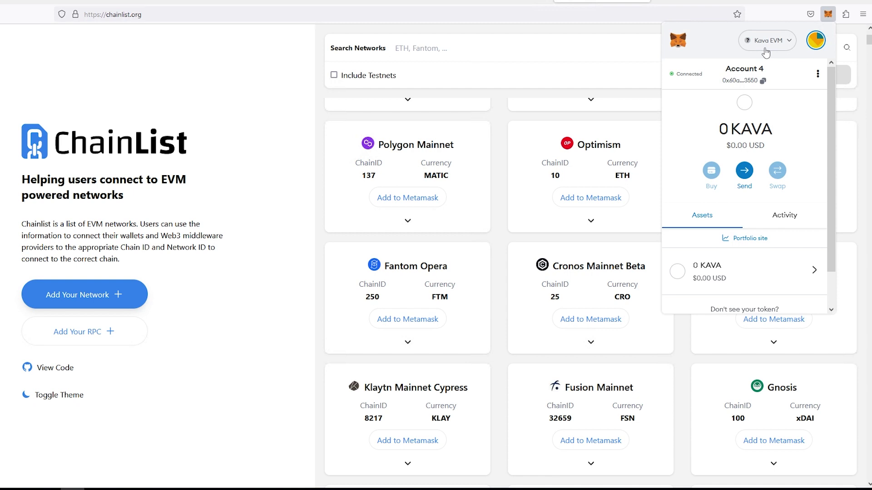
pyautogui.click(789, 42)
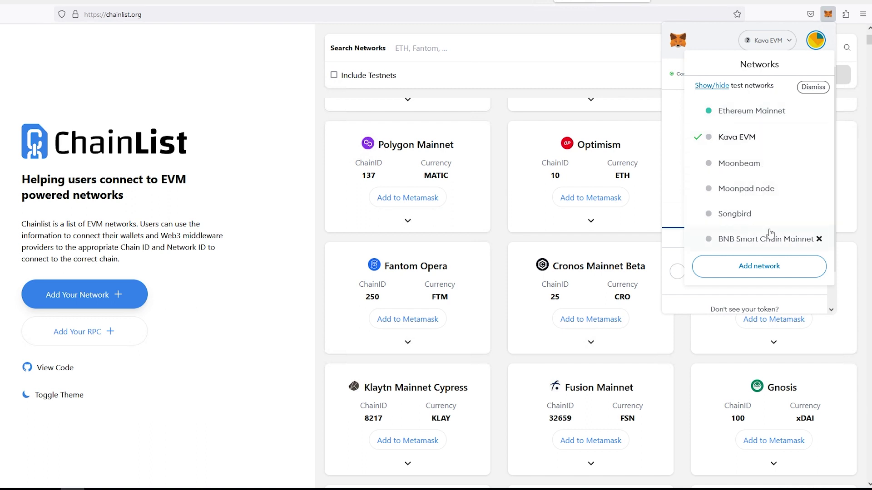
pyautogui.click(501, 202)
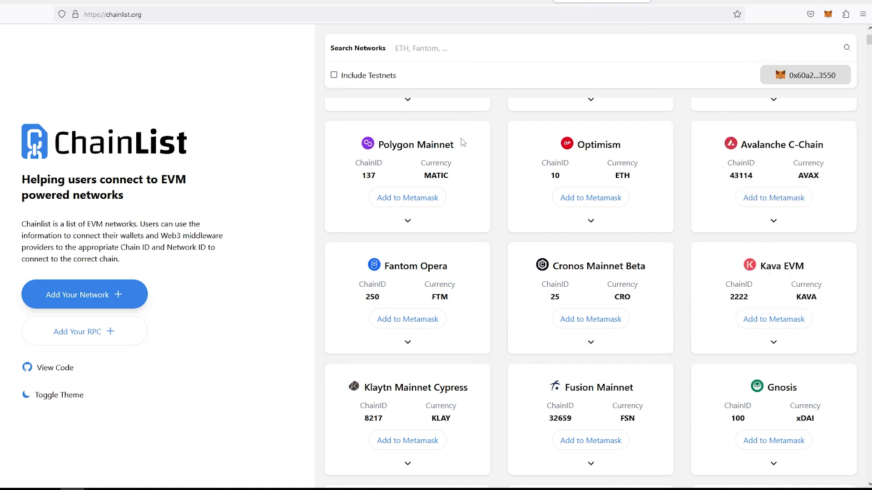
# Add Polygon Mainnet to MetaMask, switch to it, and dismiss the notice to show 0 MATIC.
pyautogui.click(414, 205)
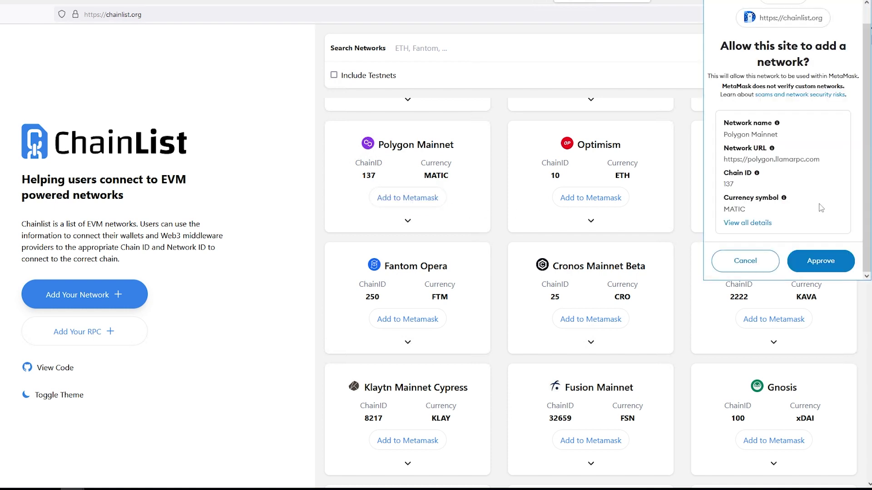
pyautogui.click(820, 262)
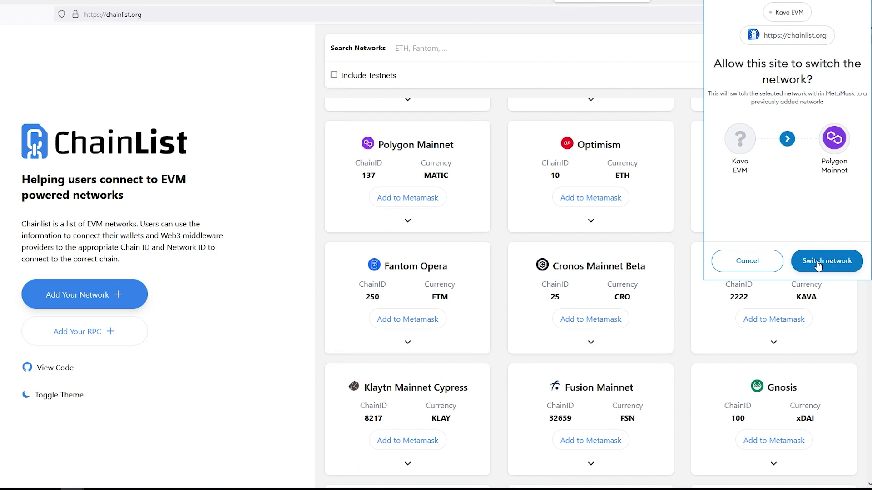
pyautogui.click(819, 265)
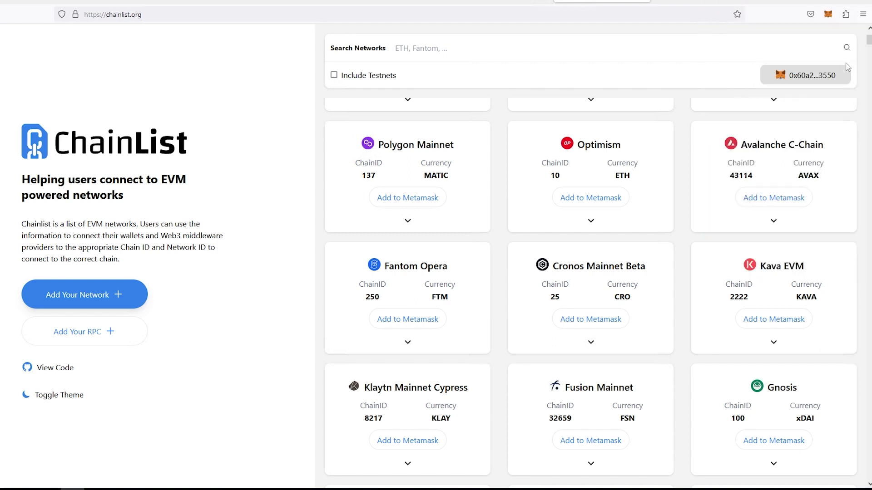
pyautogui.click(827, 14)
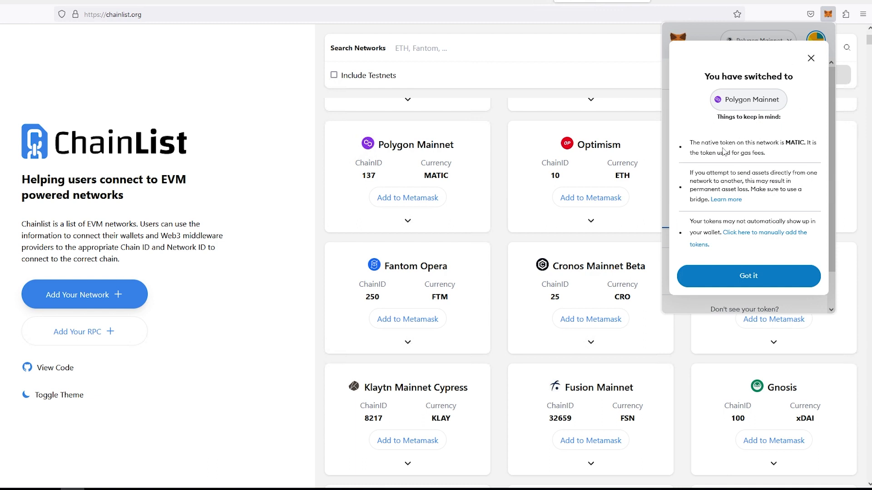
pyautogui.click(748, 276)
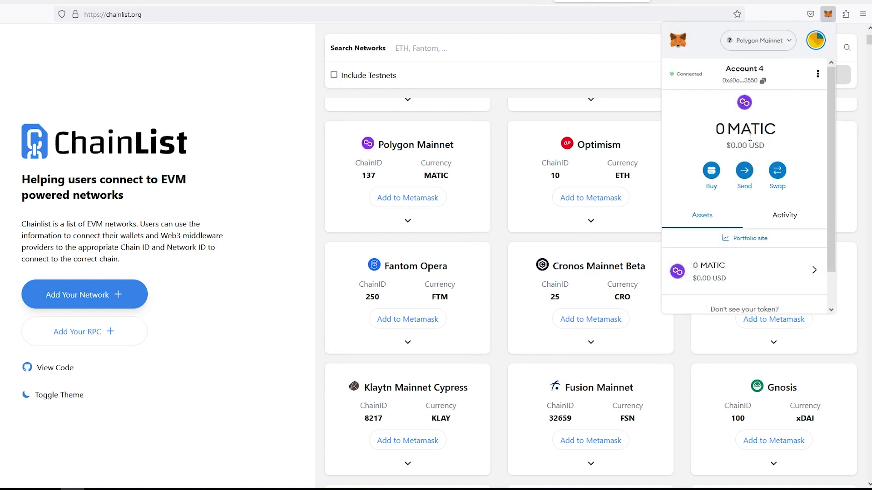